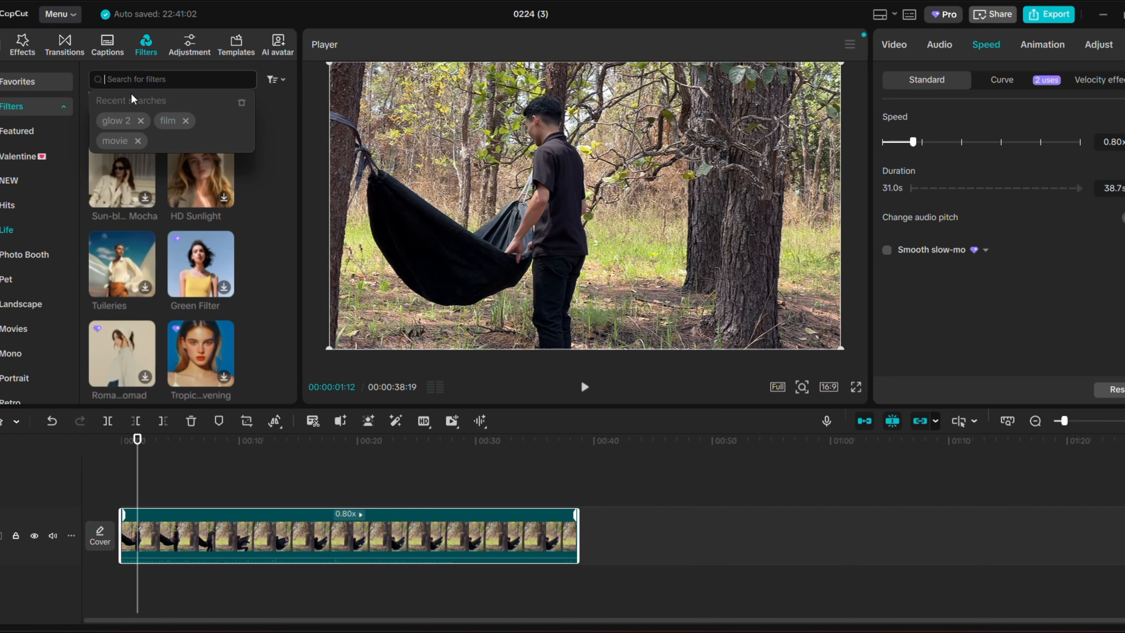
Search the filters for "film", preview Love City 2, Film and Deadpool, and add the Deadpool filter to the timeline
left_click(171, 124)
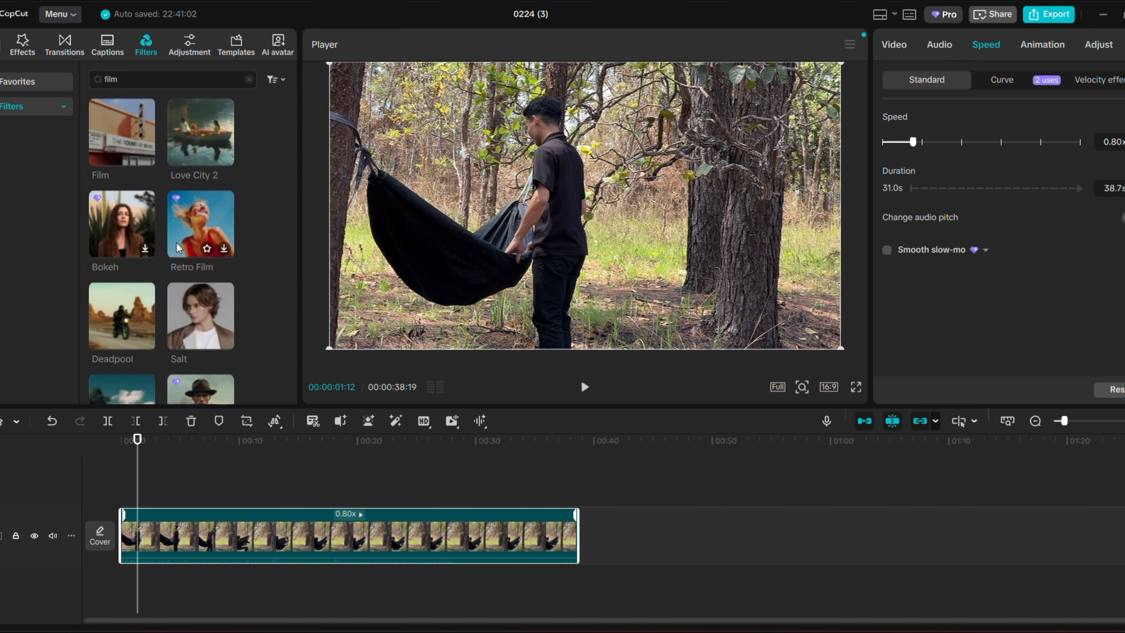
left_click(209, 145)
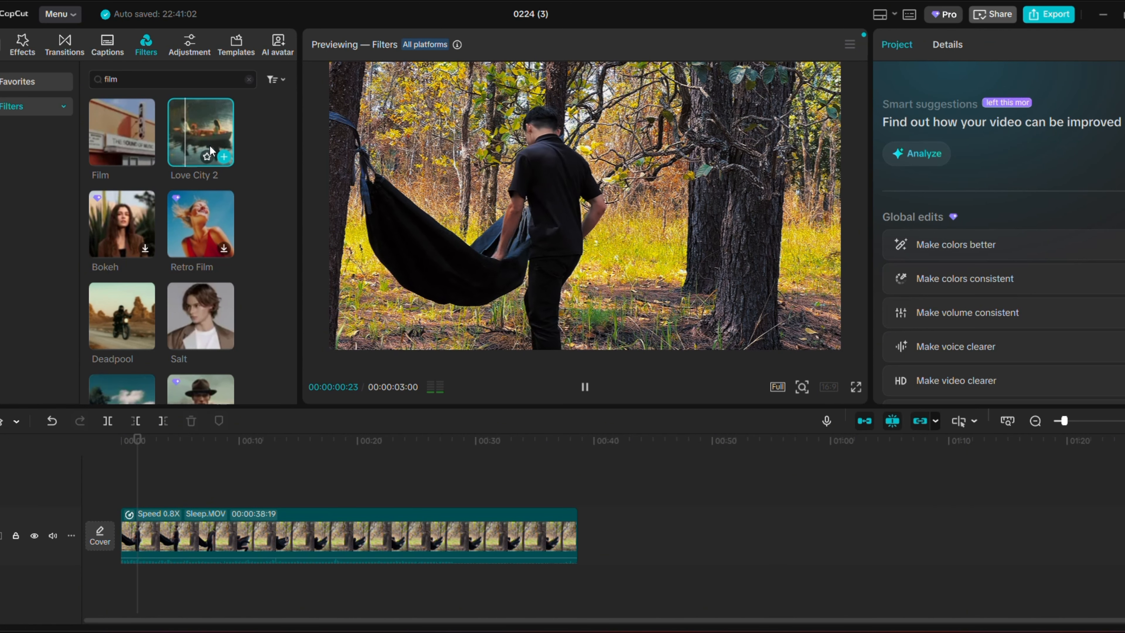
left_click(136, 136)
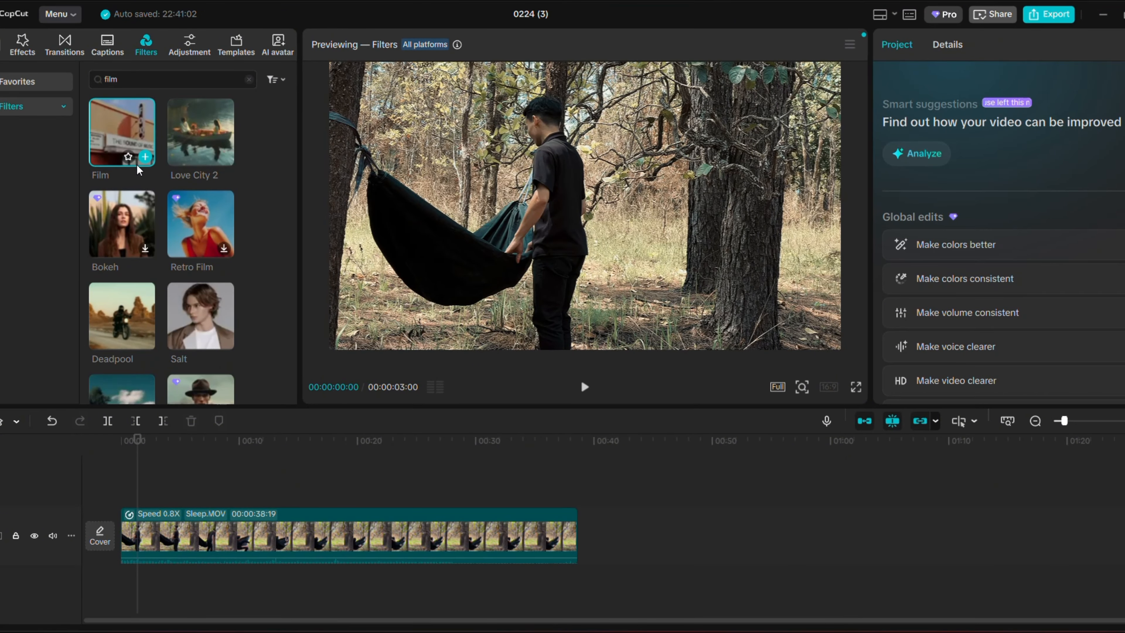
left_click(123, 324)
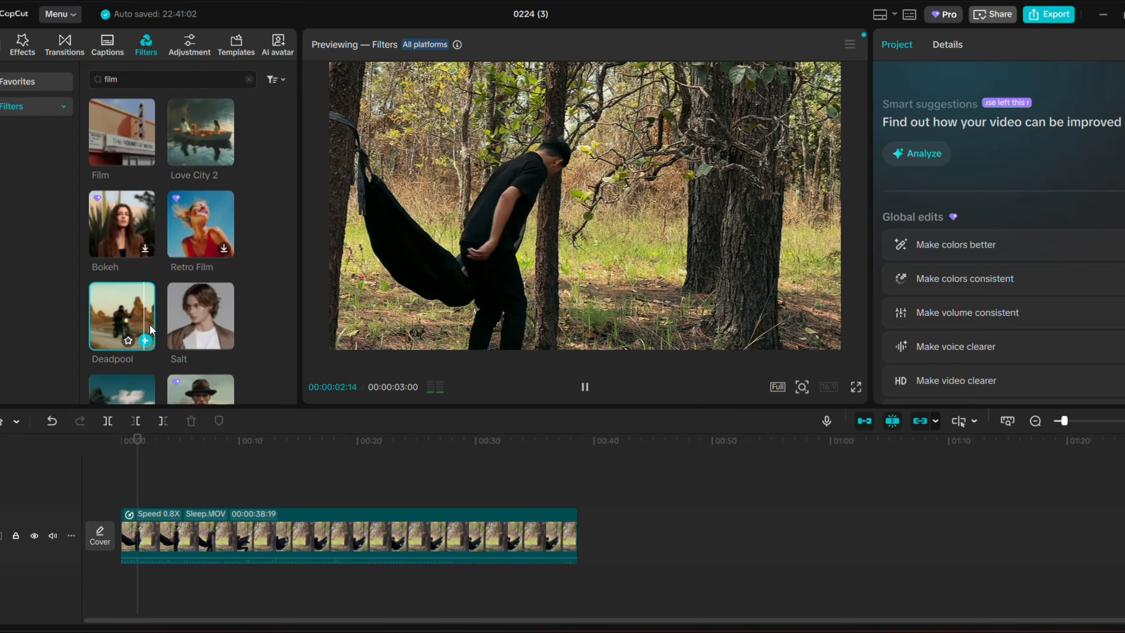
left_click(145, 340)
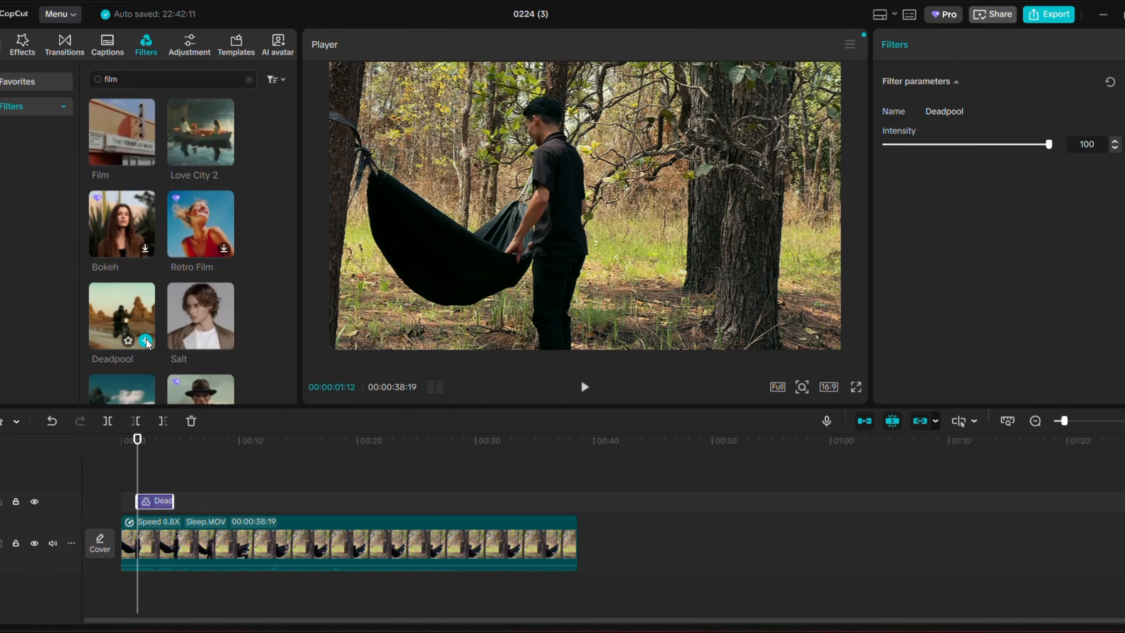
Stretch the Deadpool filter across the whole video clip and set its intensity to 70
left_click_drag(155, 504, 577, 521)
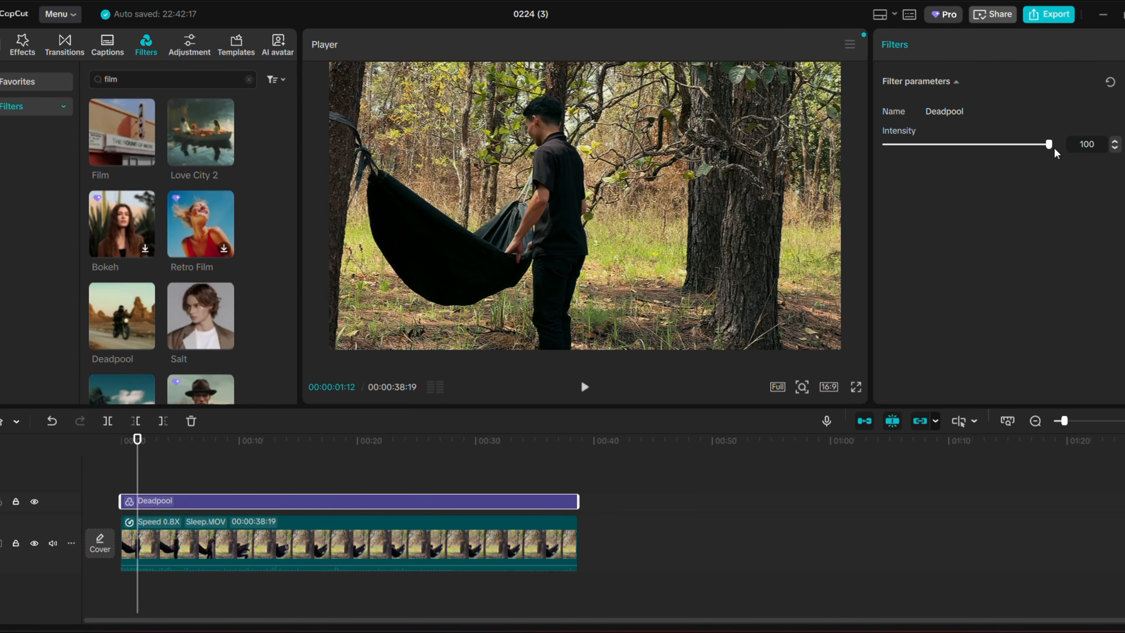
left_click_drag(1049, 145, 1004, 179)
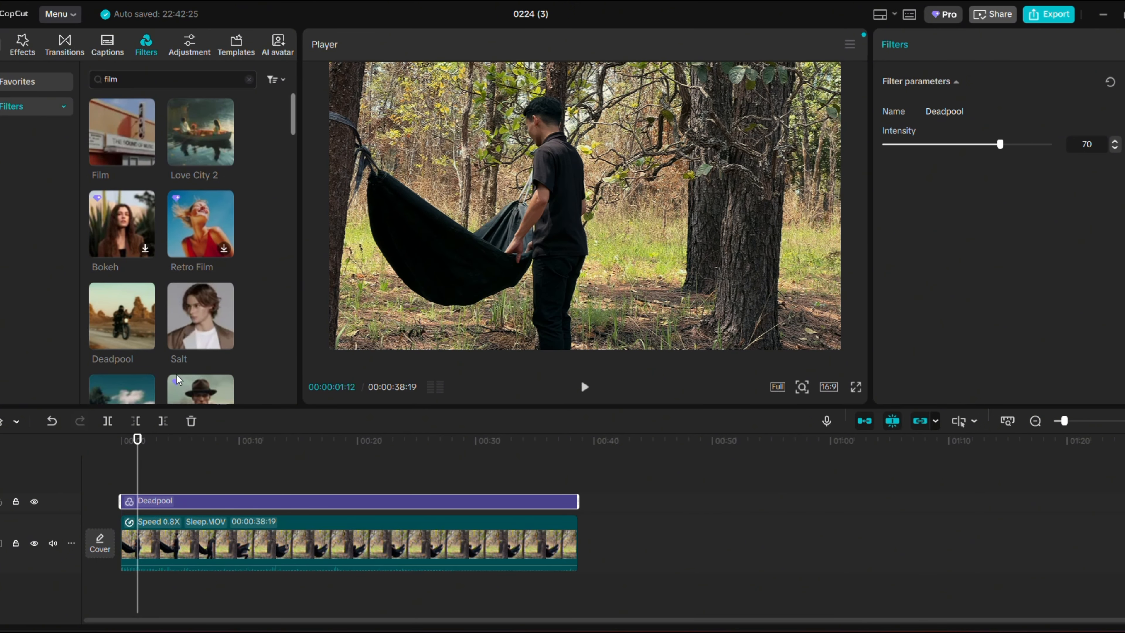
Add a custom adjustment layer to the timeline and stretch it across the whole video clip
left_click(189, 52)
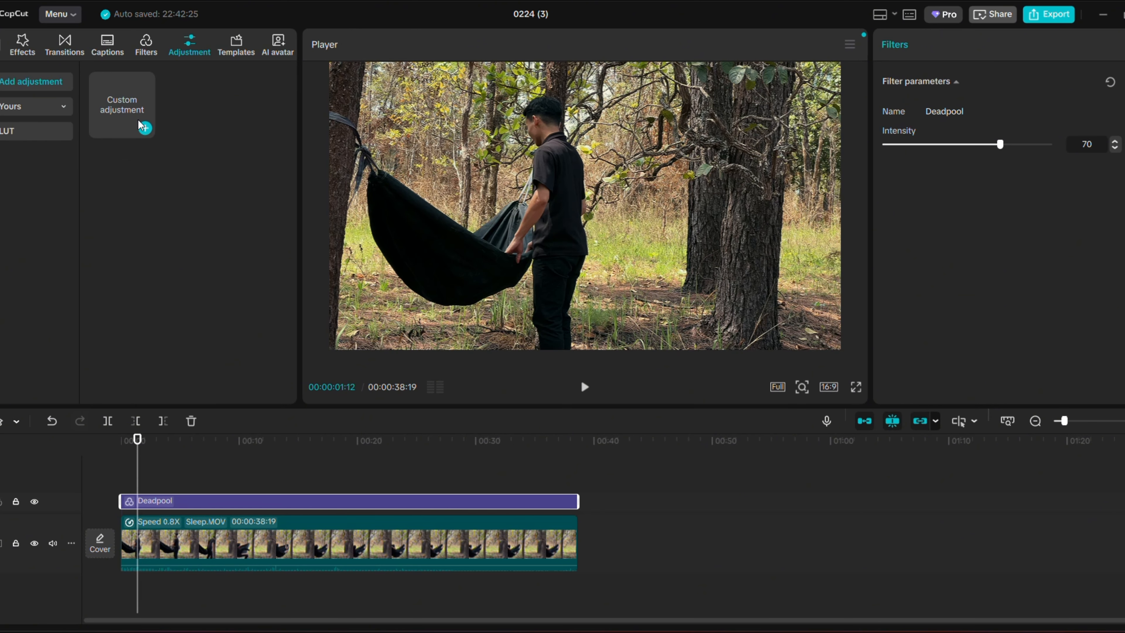
left_click(144, 127)
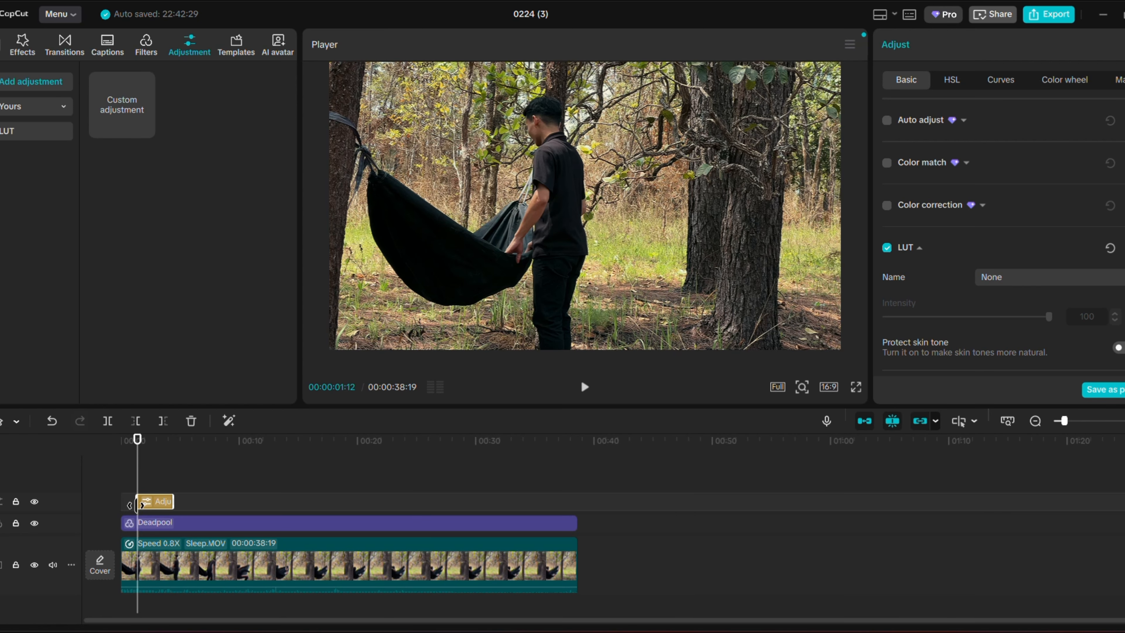
left_click_drag(137, 505, 578, 510)
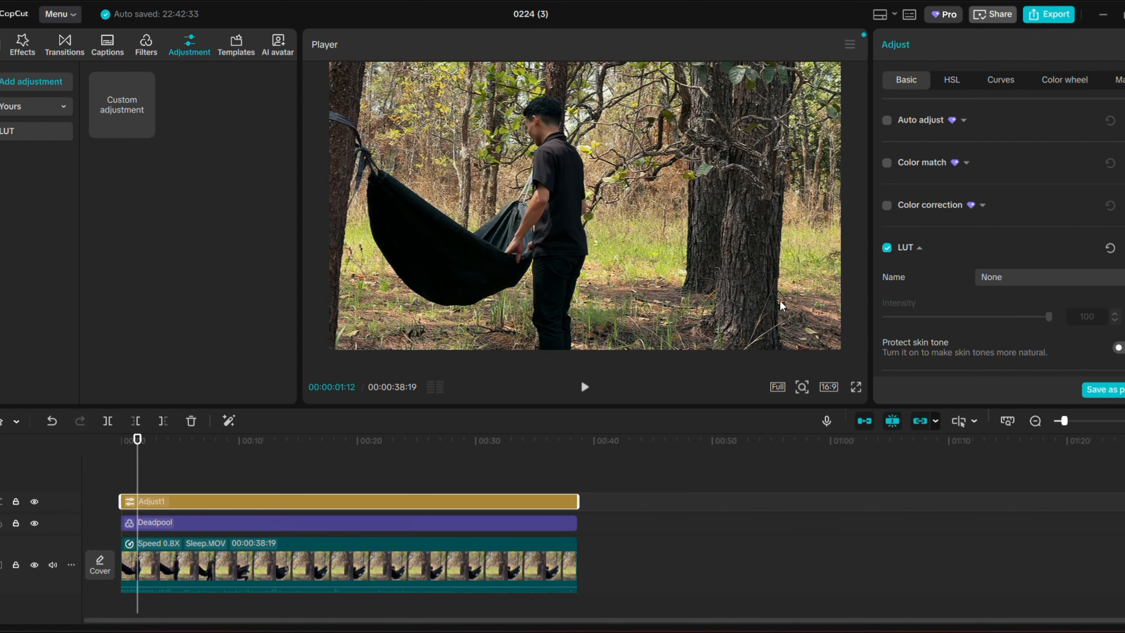
Set the adjustment layer's Temp to -46, Tint to -6 and Saturation to -7
scroll(935, 217, "down", 5)
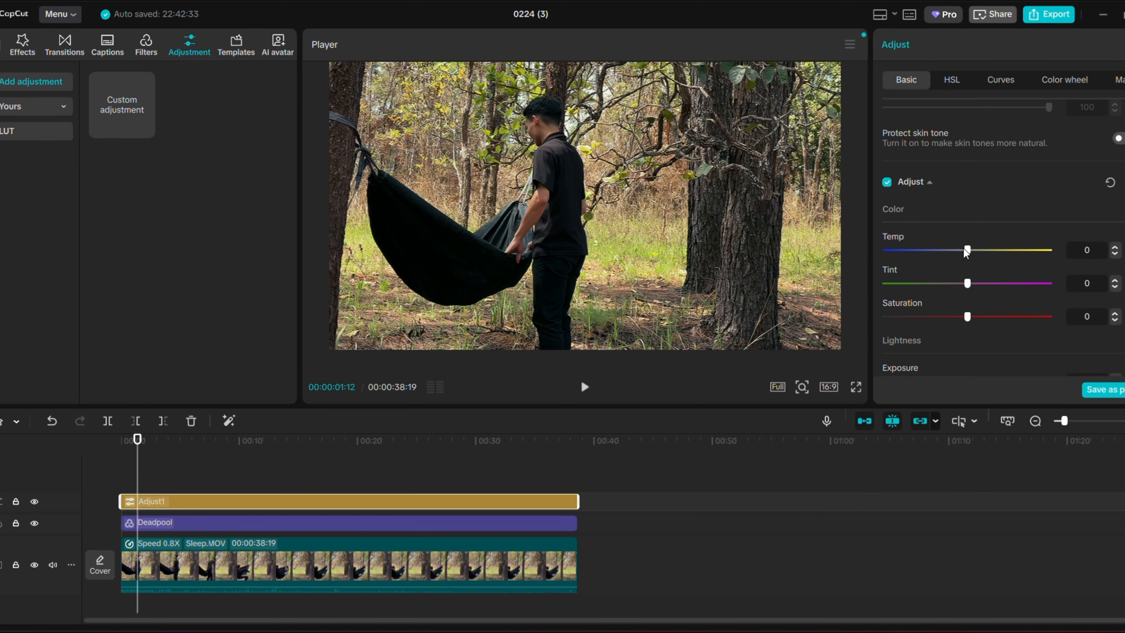
left_click_drag(964, 249, 892, 250)
scroll(917, 252, "down", 5)
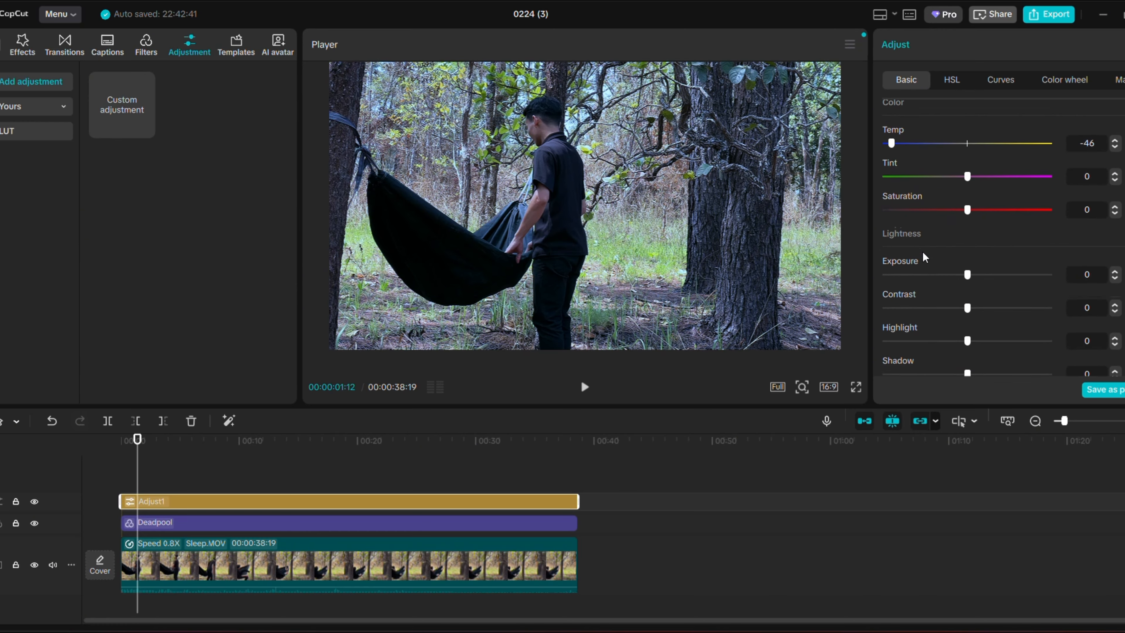
left_click_drag(967, 174, 952, 205)
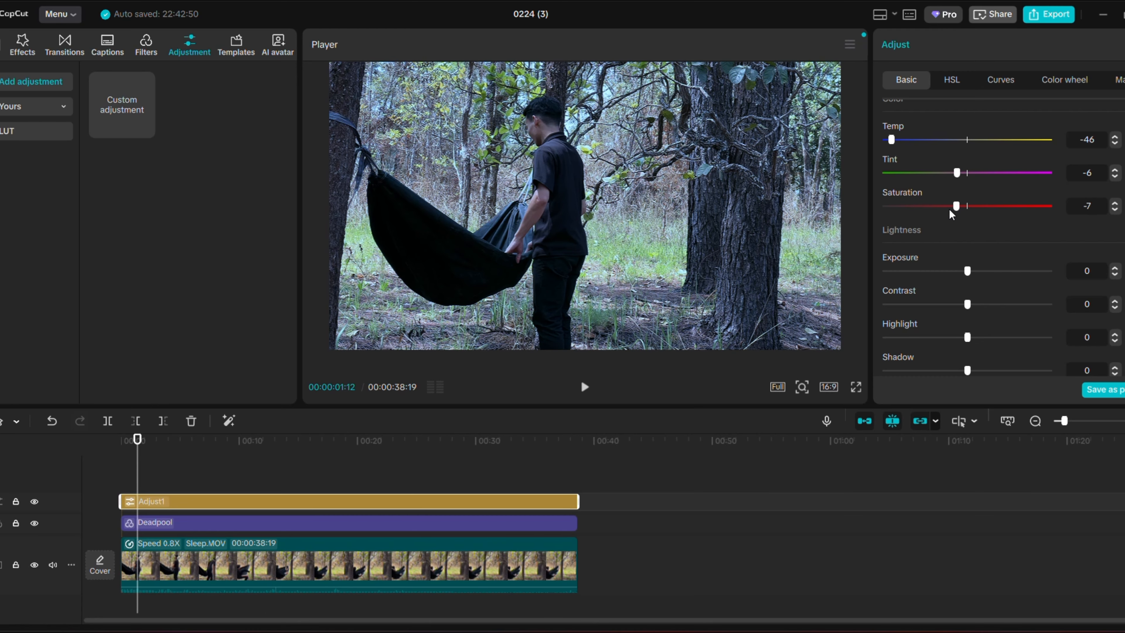
Set the adjustment layer's Exposure to -10 and Contrast to 10
left_click_drag(967, 270, 952, 272)
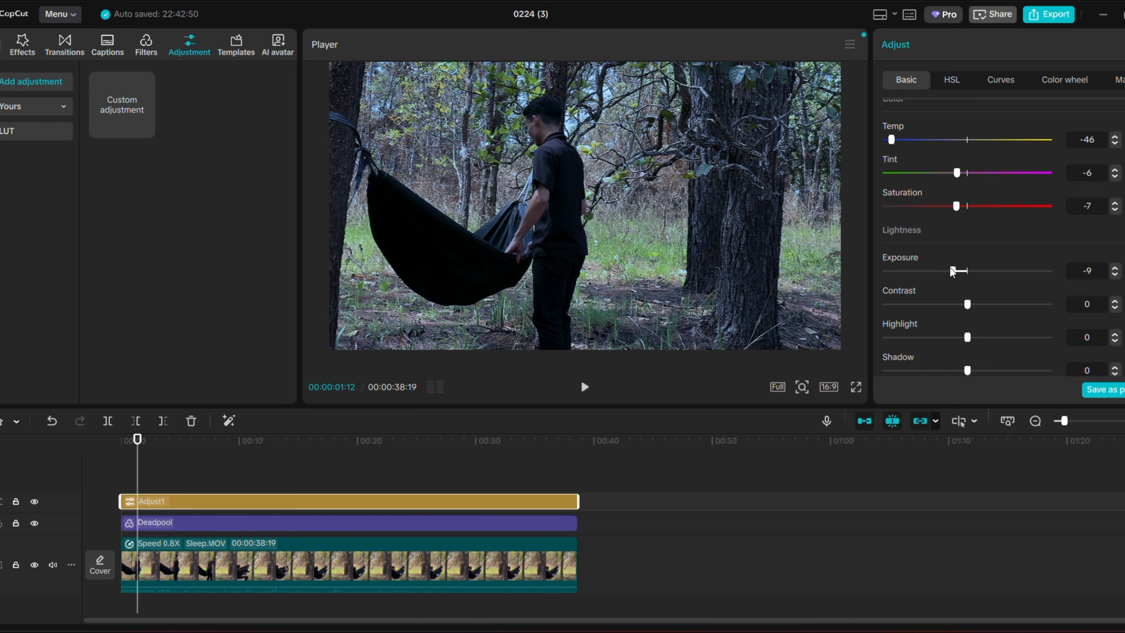
left_click(1109, 273)
mouse_move(969, 303)
left_mouse_down()
mouse_move(986, 304)
mouse_move(952, 302)
mouse_move(982, 304)
left_mouse_up()
left_click(1115, 308)
Set the adjustment layer's Highlight to -50
left_click_drag(967, 337, 908, 338)
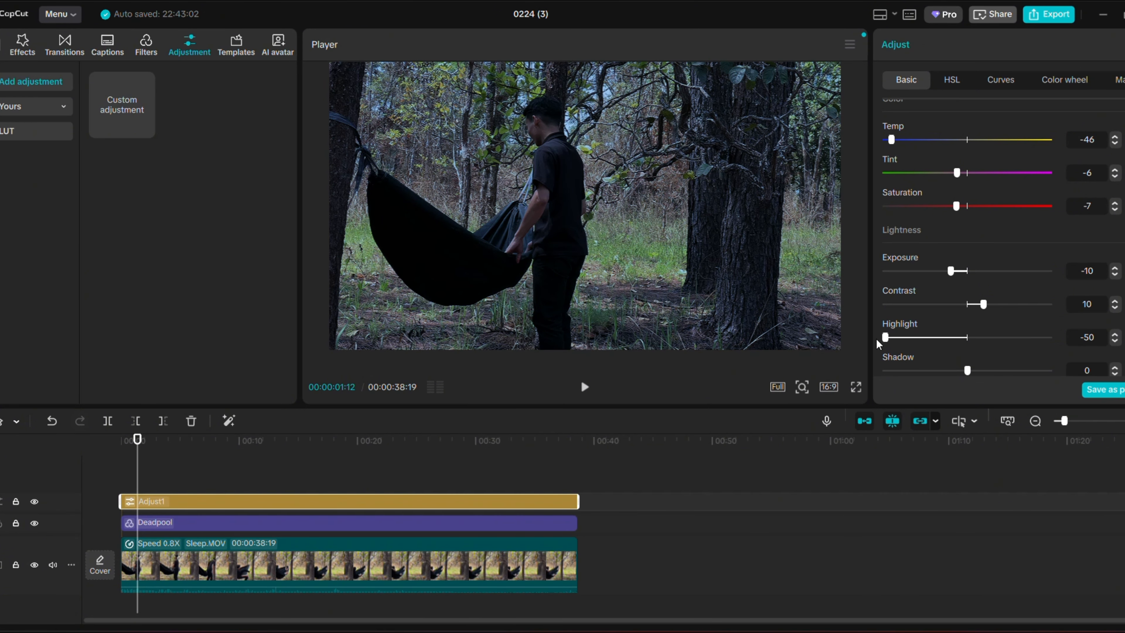
left_click_drag(884, 338, 937, 340)
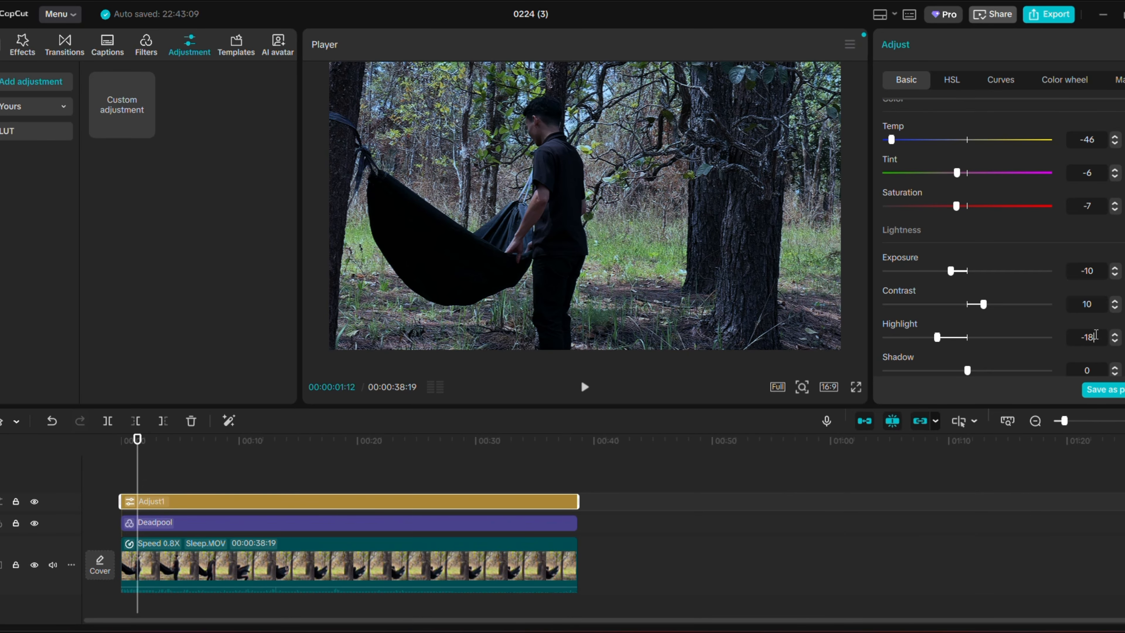
left_click_drag(1096, 335, 1090, 335)
type("50")
key("Return")
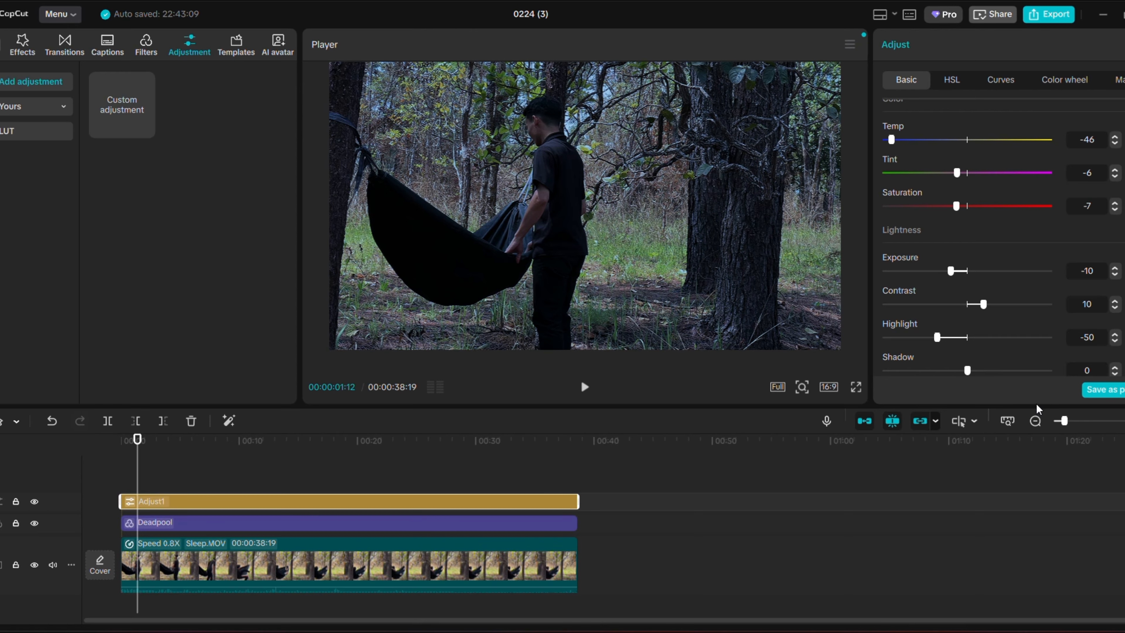
scroll(1021, 335, "down", 1)
scroll(1020, 335, "down", 2)
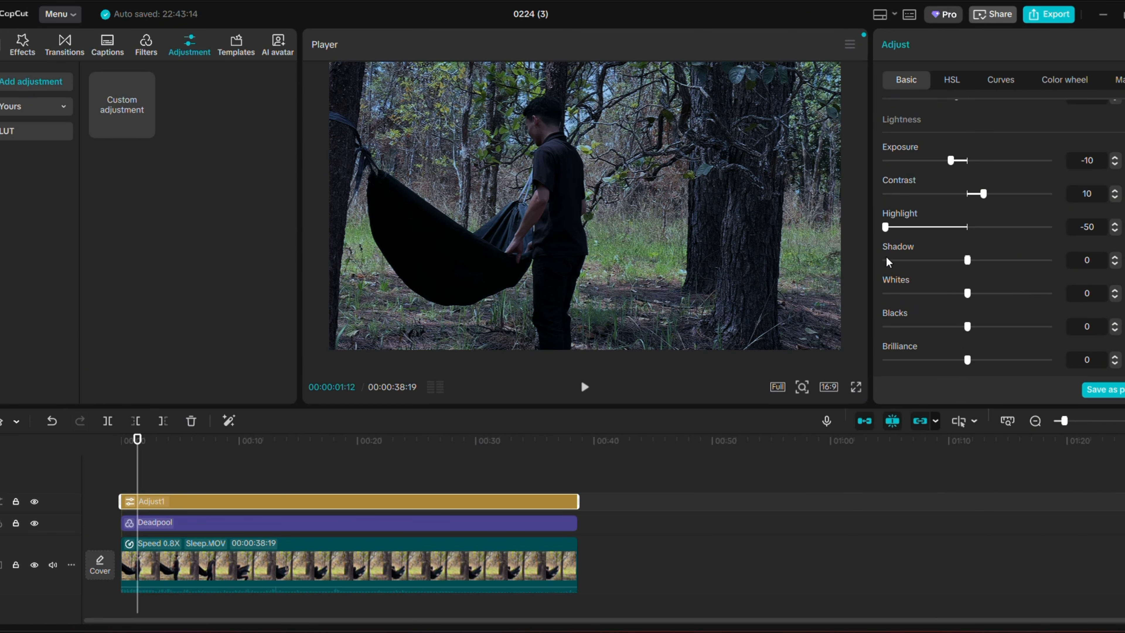
Set the adjustment layer's Highlight to -25
left_click(888, 227)
left_click_drag(887, 228, 917, 235)
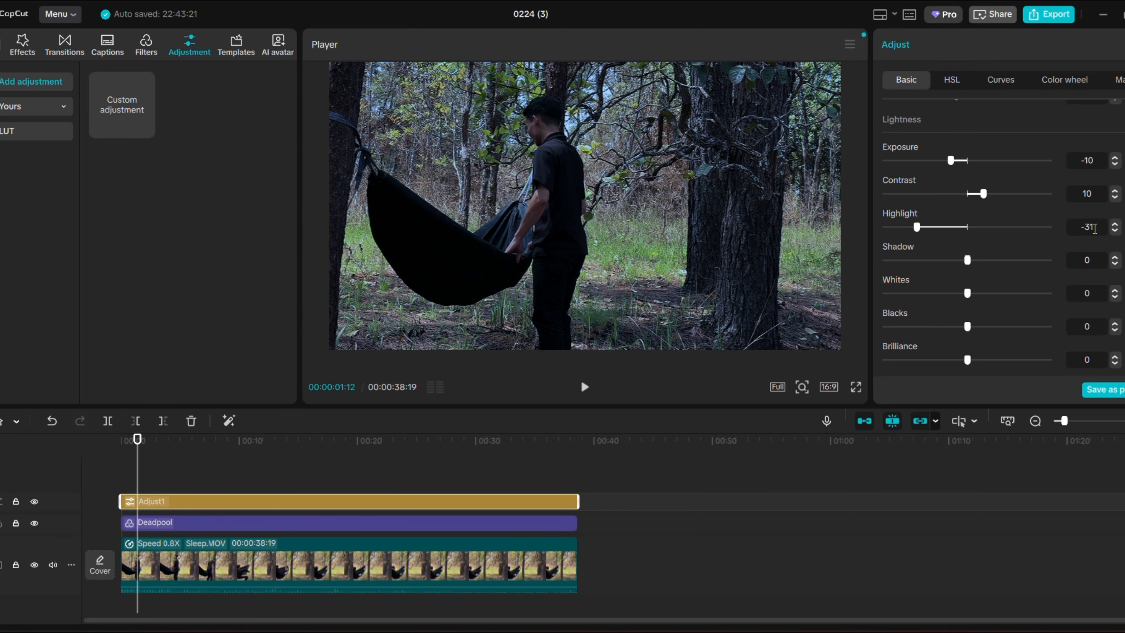
left_click_drag(1094, 228, 1088, 227)
type("25")
key("Return")
Set the adjustment layer's Shadow to -25
left_click_drag(968, 260, 930, 260)
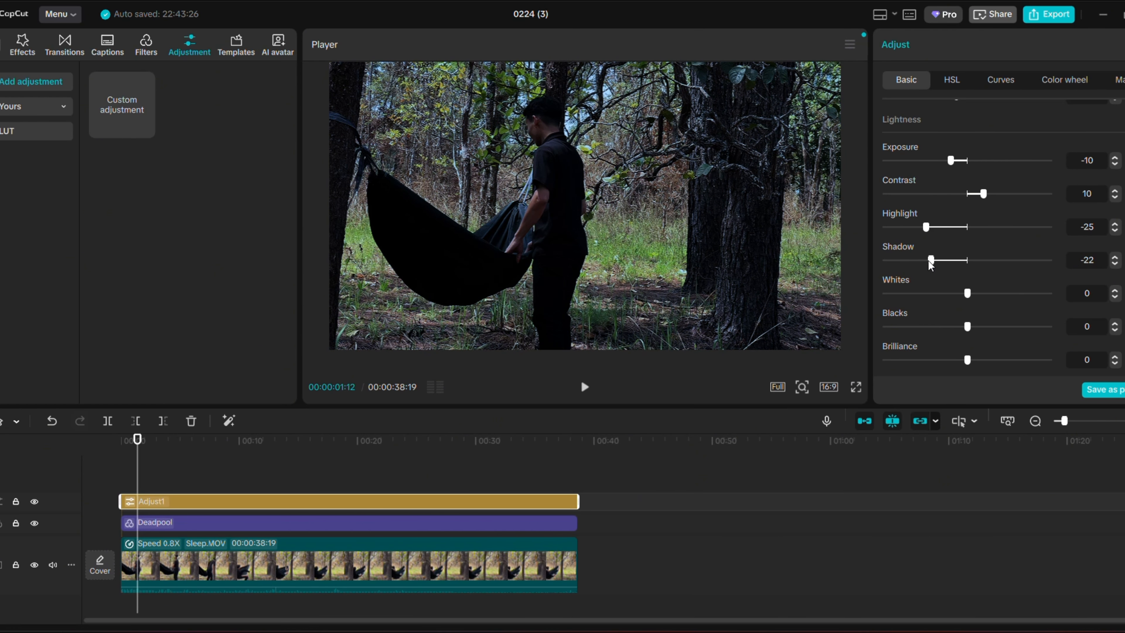
left_click(1116, 257)
left_click(1116, 257)
left_click(1116, 257)
left_click(1116, 257)
type("25")
key("Return")
Set Whites to -19 and Blacks to -4, and try a lower Brilliance before restoring it to 0
scroll(1000, 262, "down", 2)
left_click_drag(970, 240, 961, 272)
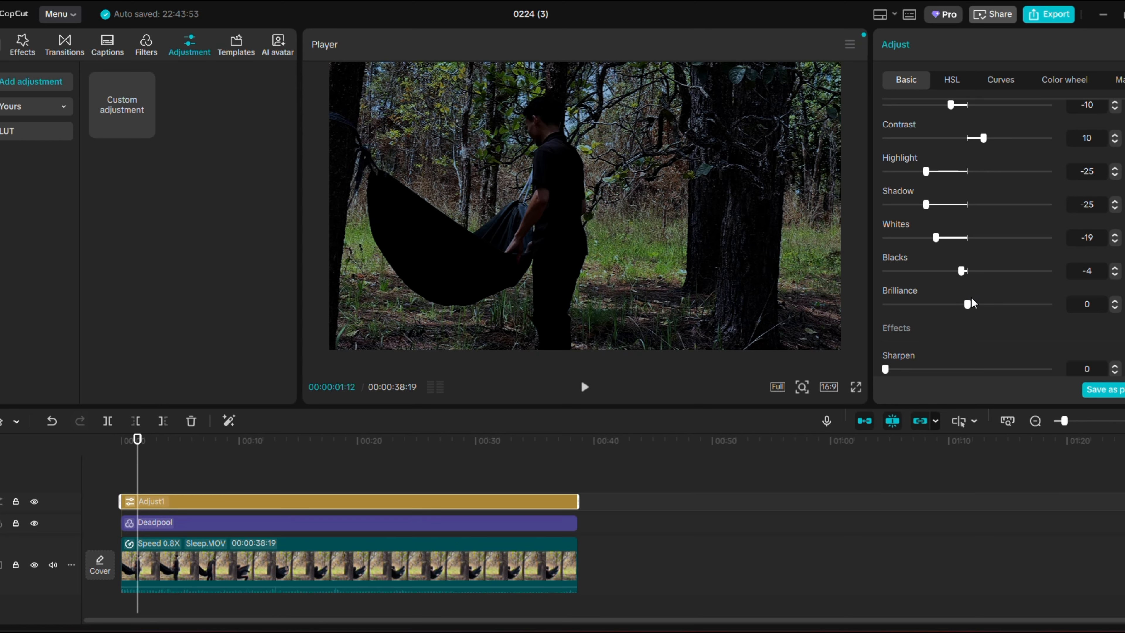
left_click_drag(970, 305, 940, 305)
left_click_drag(932, 344, 969, 336)
Set the adjustment layer's Clarity to 7 and Vignette to 8
scroll(948, 333, "down", 2)
scroll(948, 333, "down", 2)
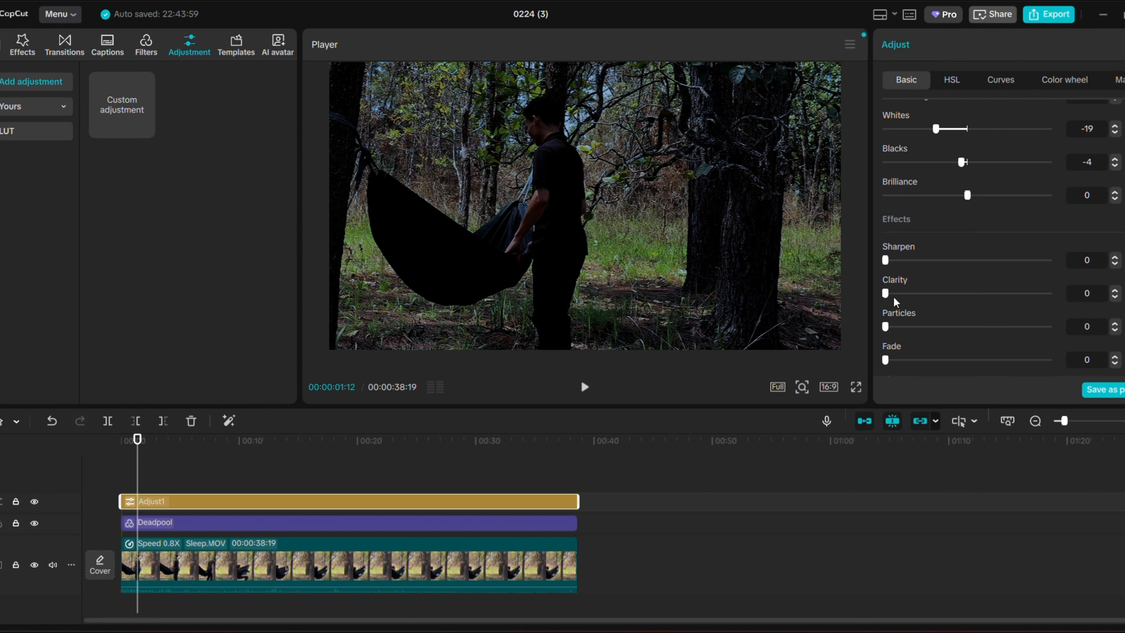
mouse_move(886, 293)
left_mouse_down()
mouse_move(1055, 294)
mouse_move(898, 295)
left_mouse_up()
scroll(937, 342, "down", 1)
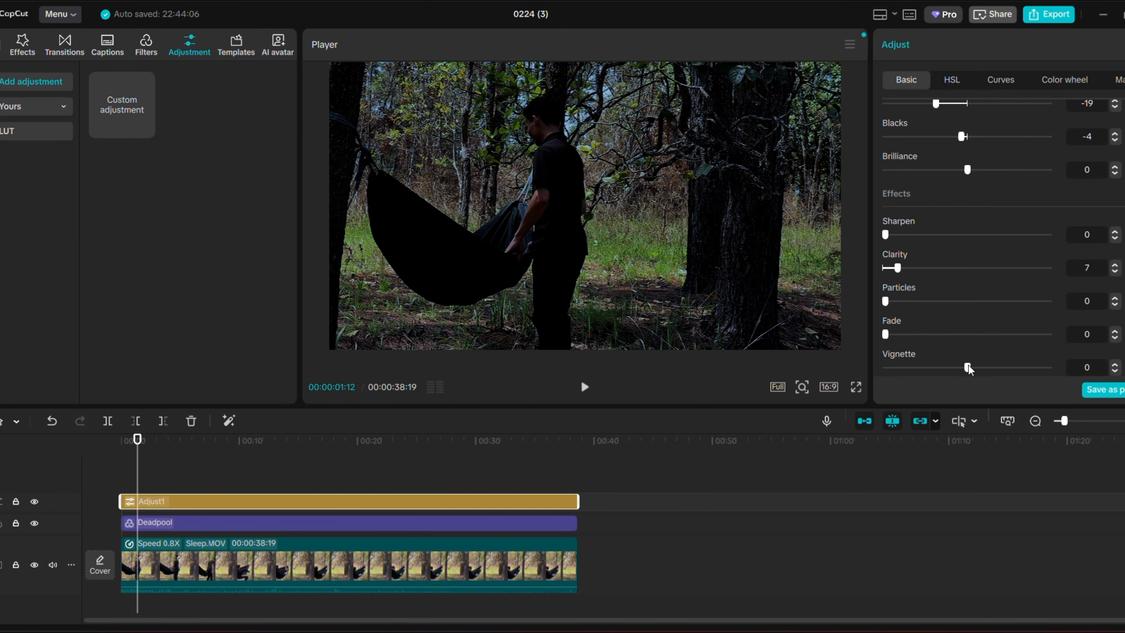
left_click_drag(968, 368, 980, 369)
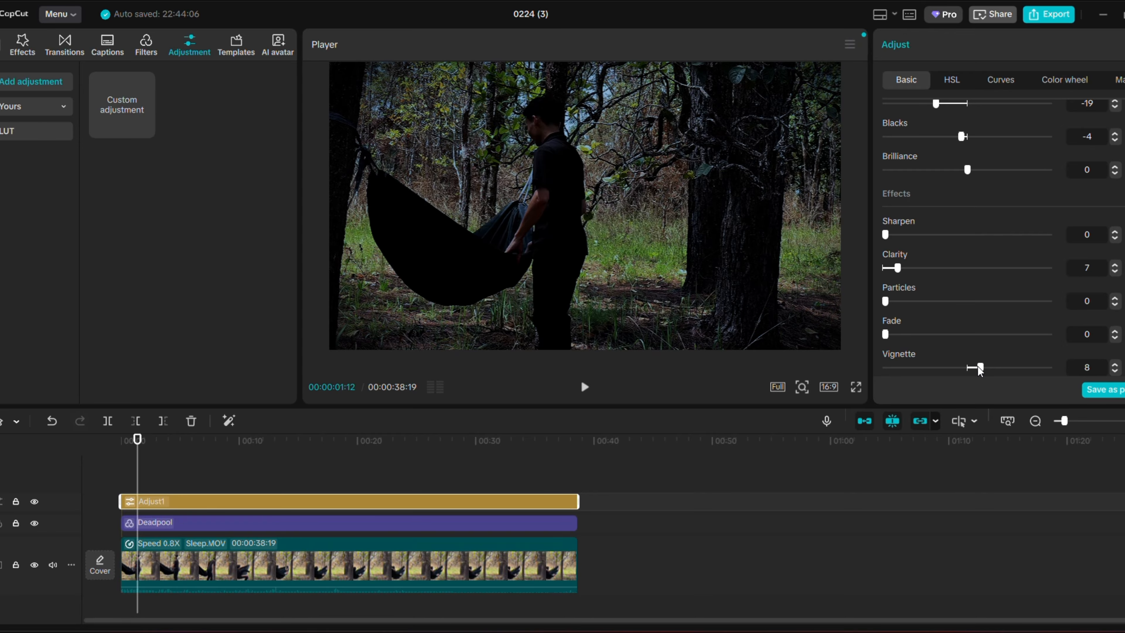
Play back part of the graded video and lower the Deadpool filter's intensity
left_click(585, 388)
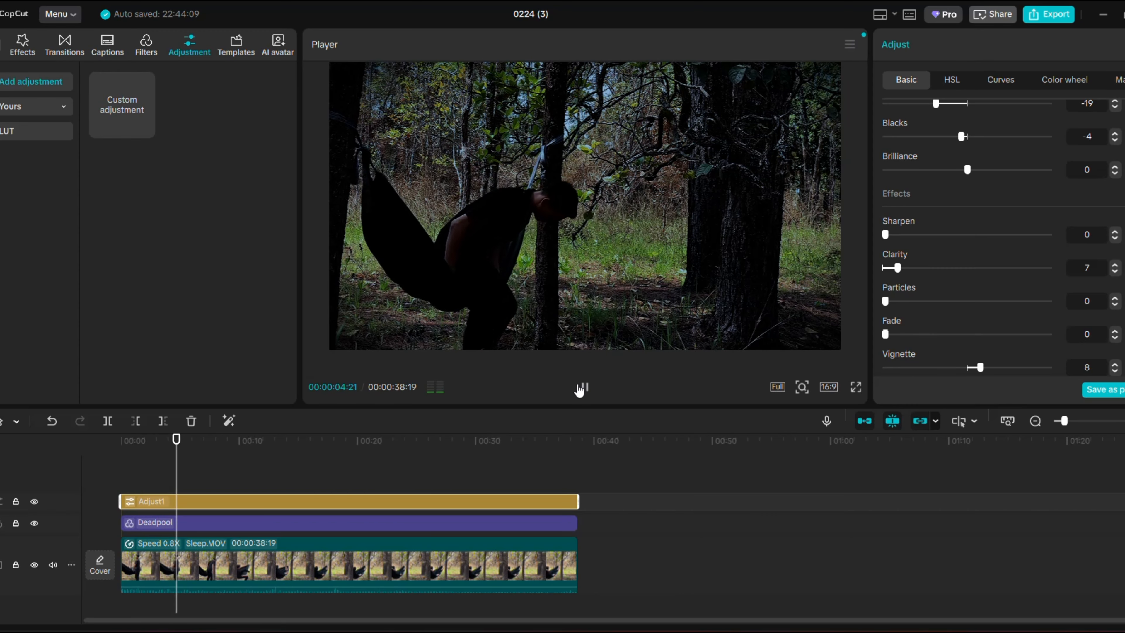
left_click(580, 389)
left_click(463, 522)
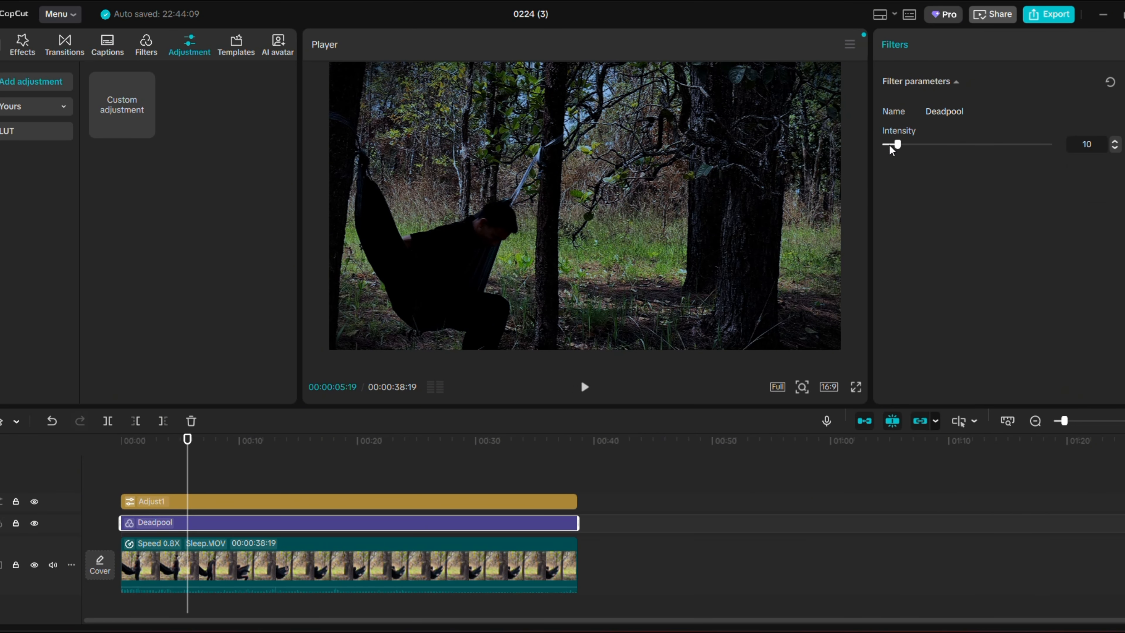
left_click_drag(885, 144, 972, 157)
Enable skin retouching on the Sleep.MOV clip with Smooth at 100 and Whitening at 100
left_click(305, 570)
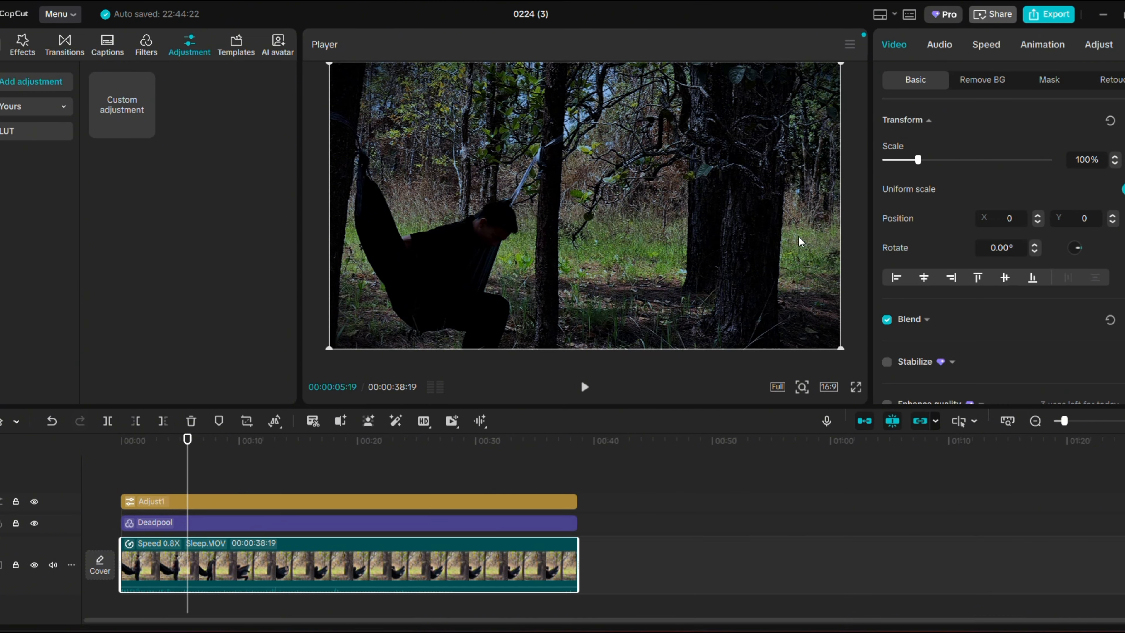
left_click(1109, 81)
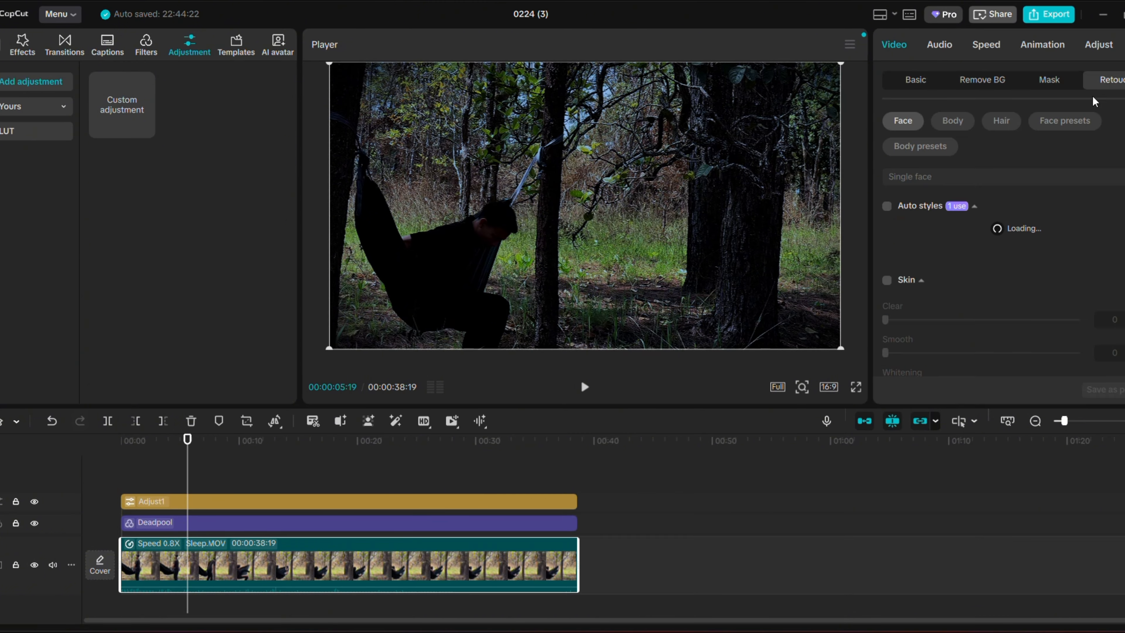
scroll(916, 294, "down", 5)
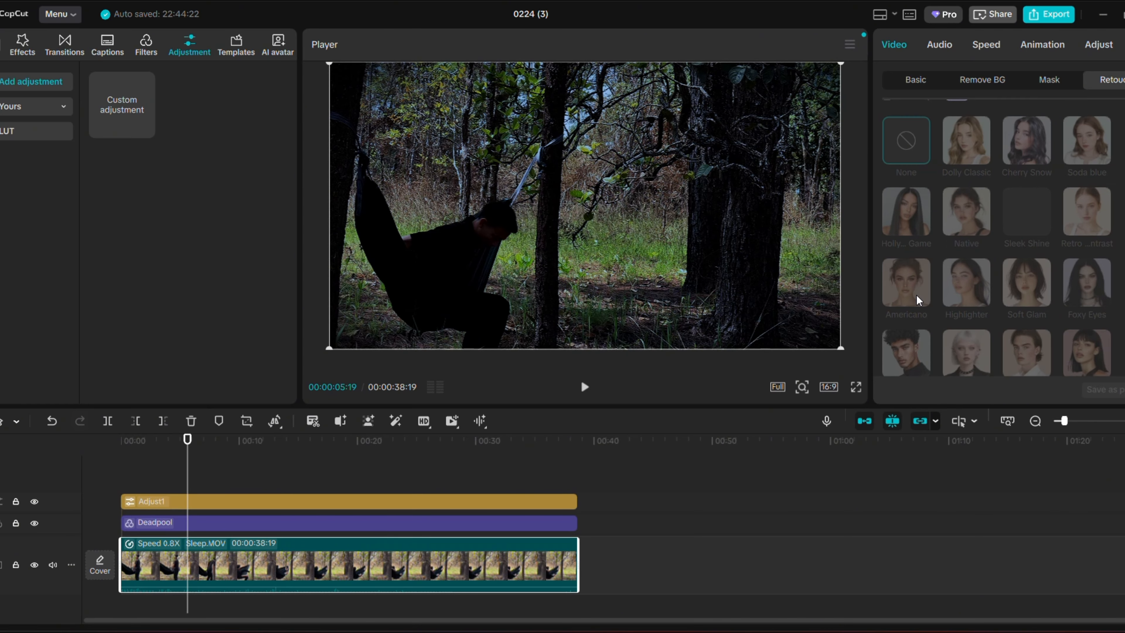
left_click(887, 324)
scroll(905, 306, "down", 3)
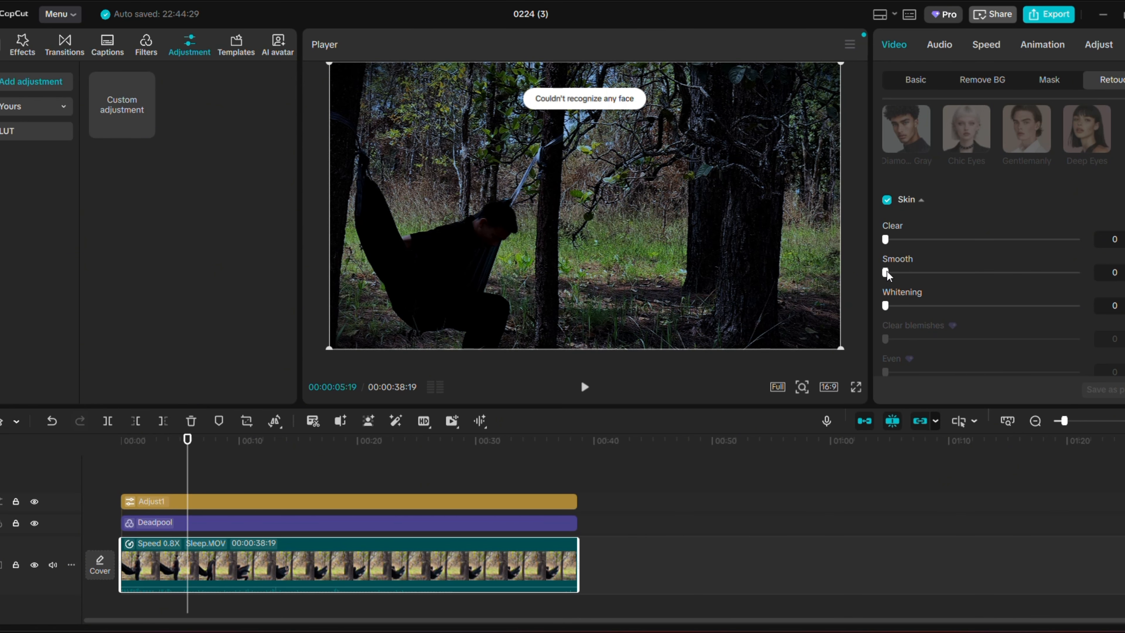
left_click_drag(887, 273, 1081, 273)
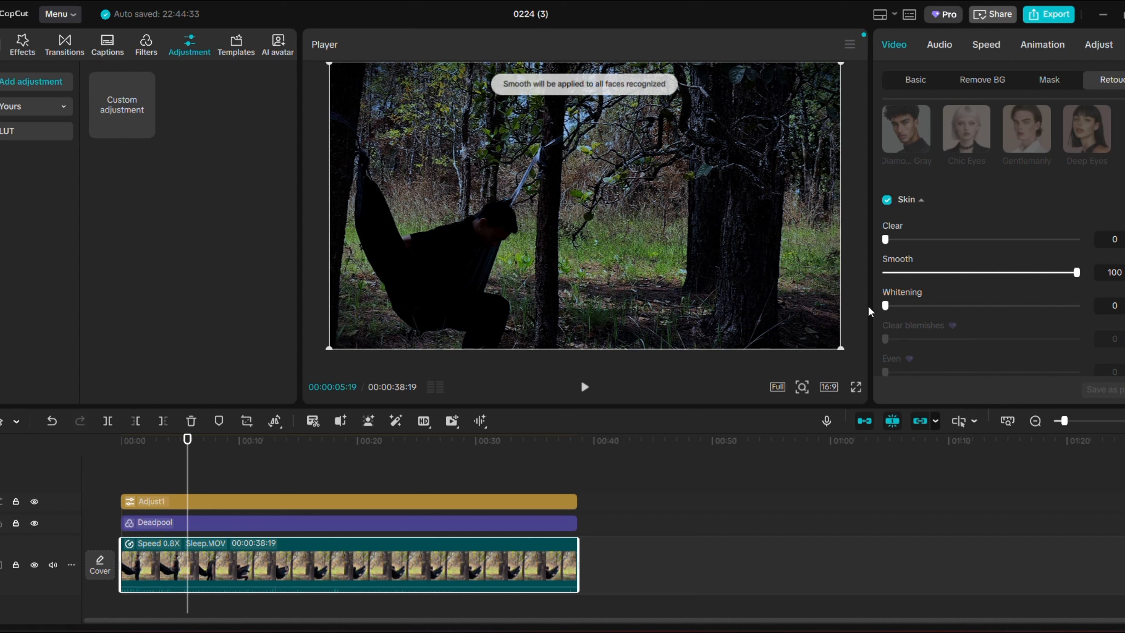
left_click_drag(885, 305, 1077, 305)
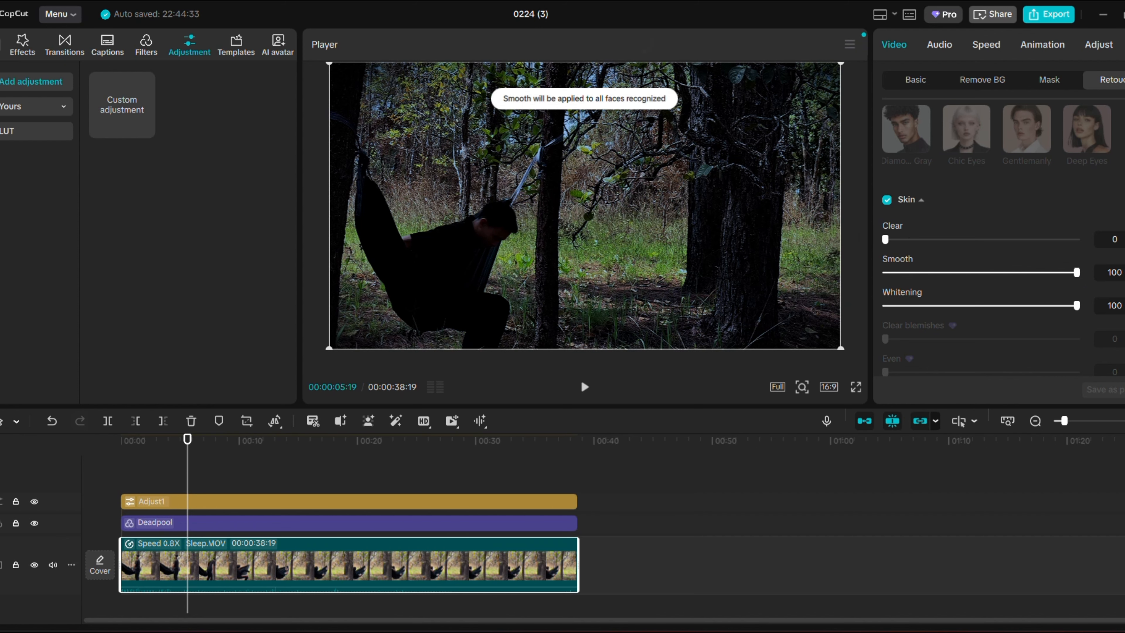
Play back part of the retouched clip and set the Adjust1 layer's Shadow to -10
left_click(584, 388)
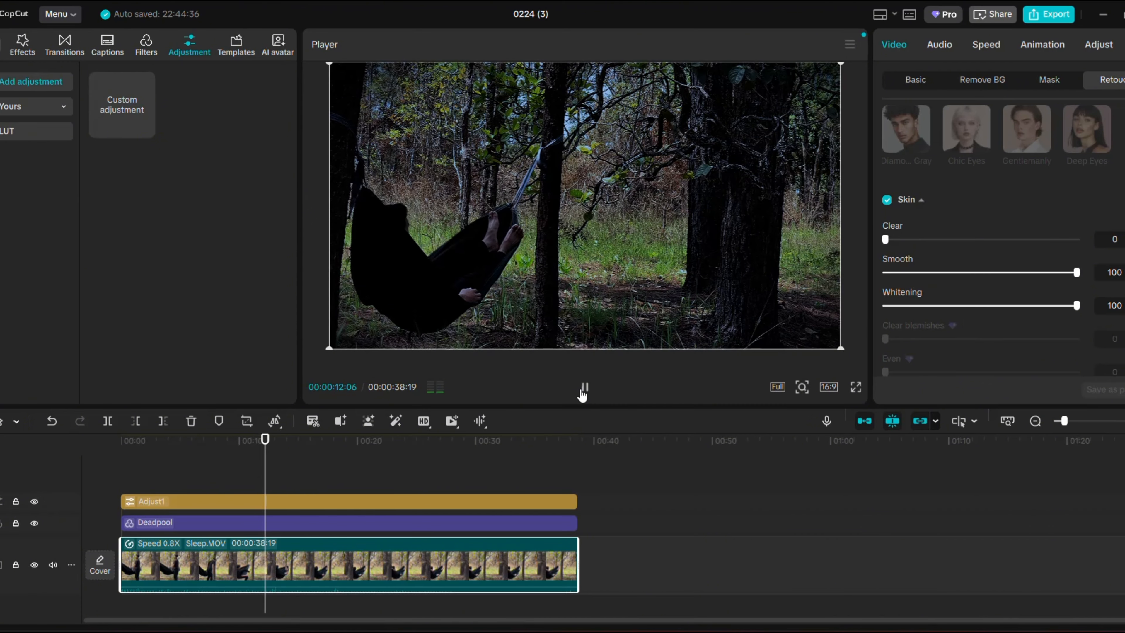
left_click(584, 388)
left_click(202, 501)
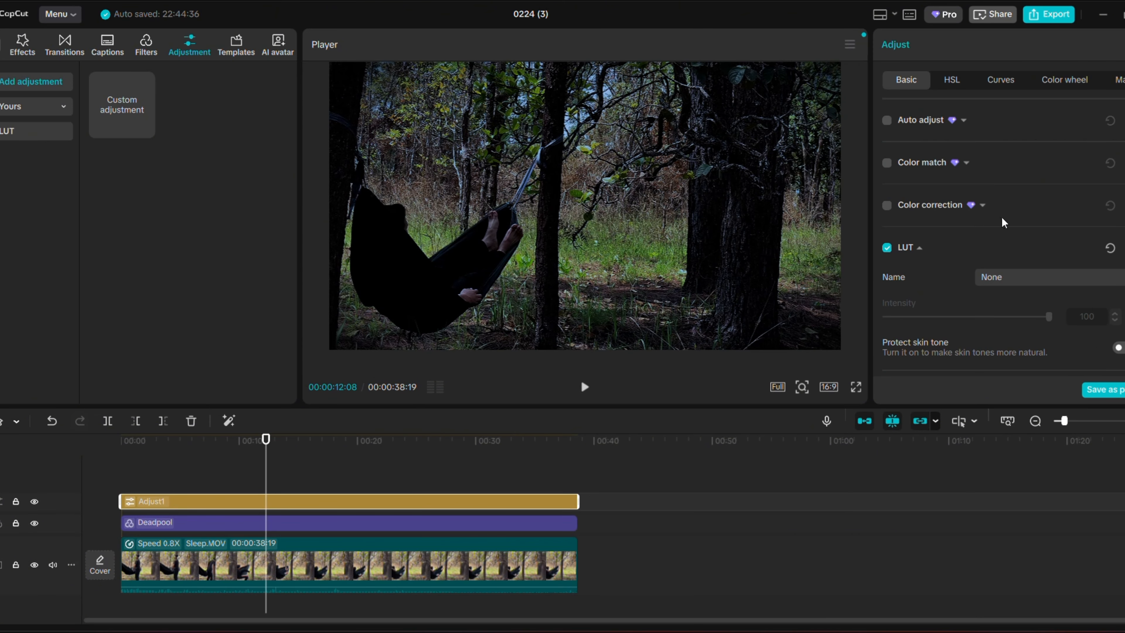
scroll(1003, 218, "down", 5)
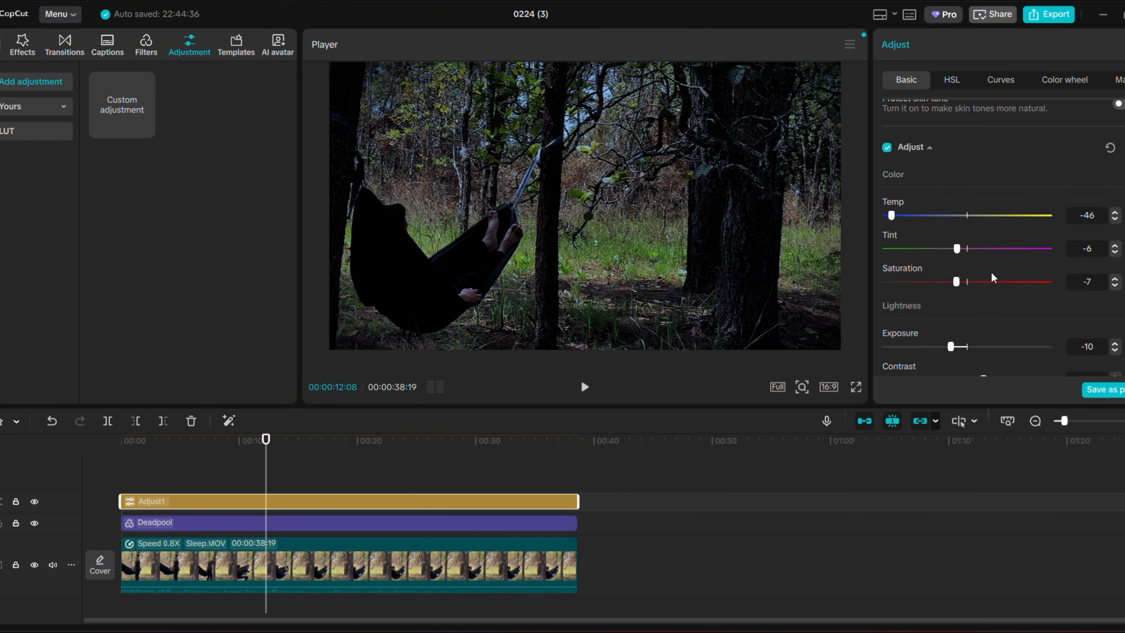
scroll(990, 272, "down", 4)
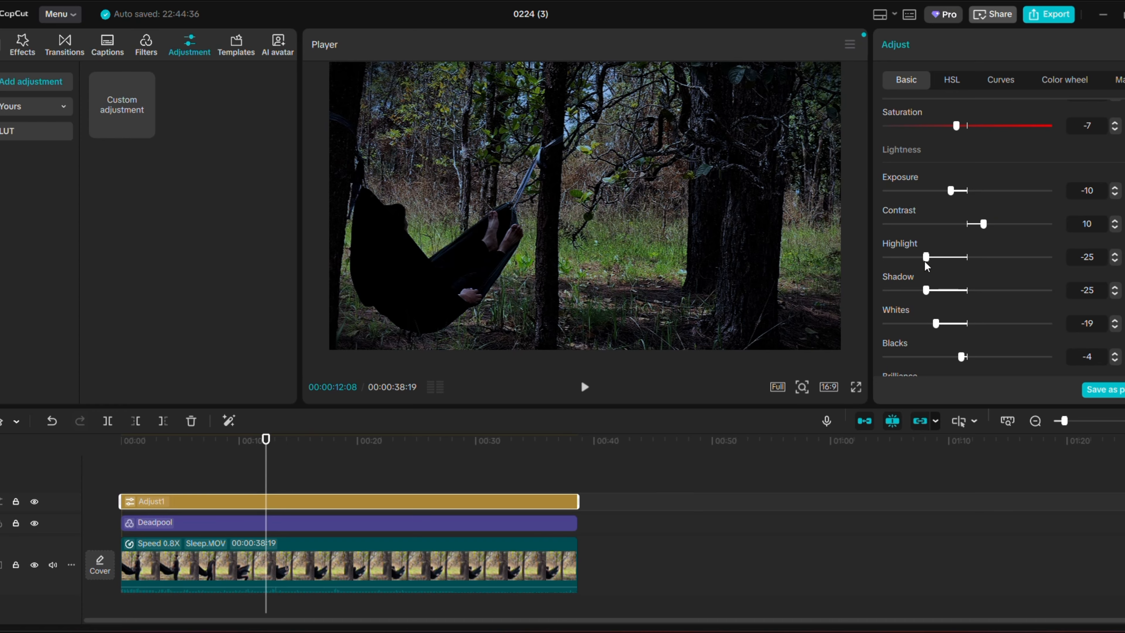
left_click_drag(926, 290, 948, 291)
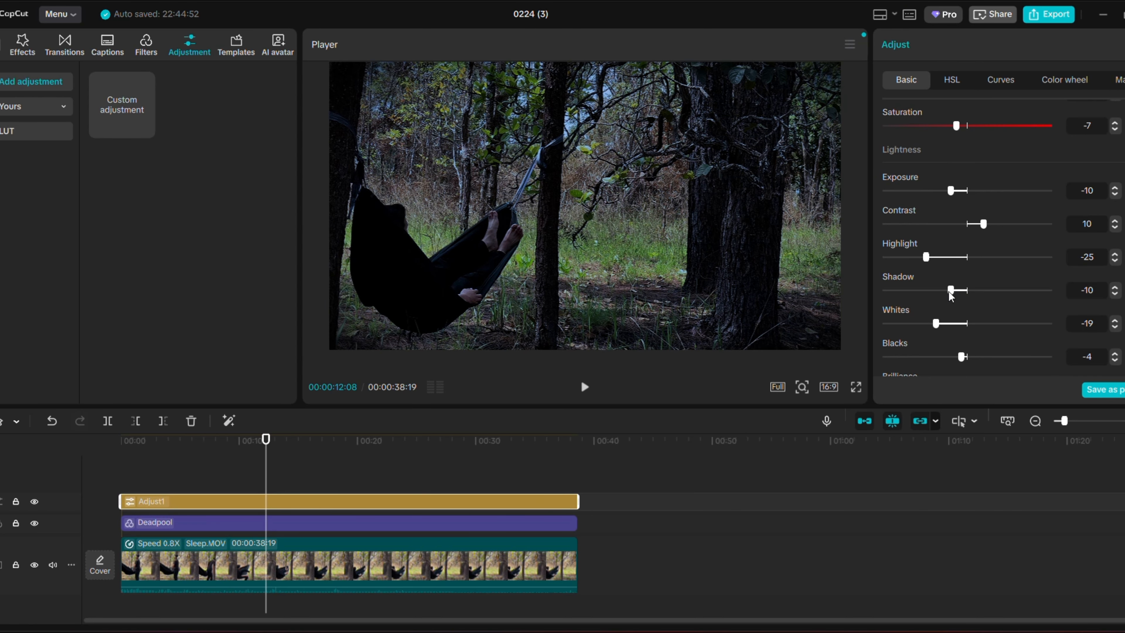
scroll(939, 314, "down", 5)
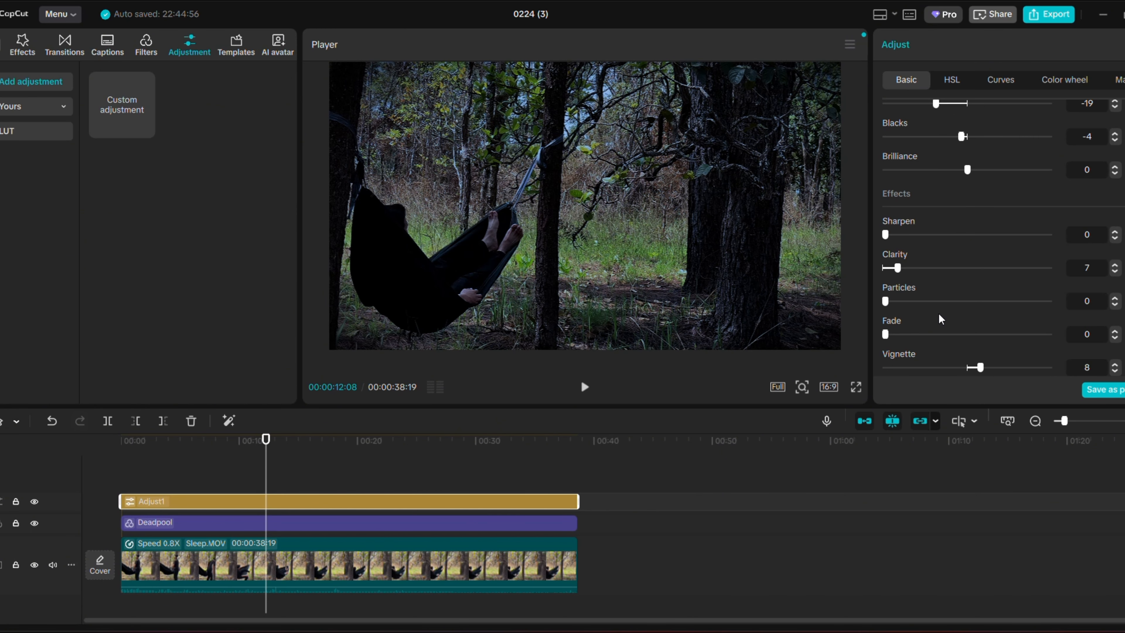
scroll(939, 312, "up", 15)
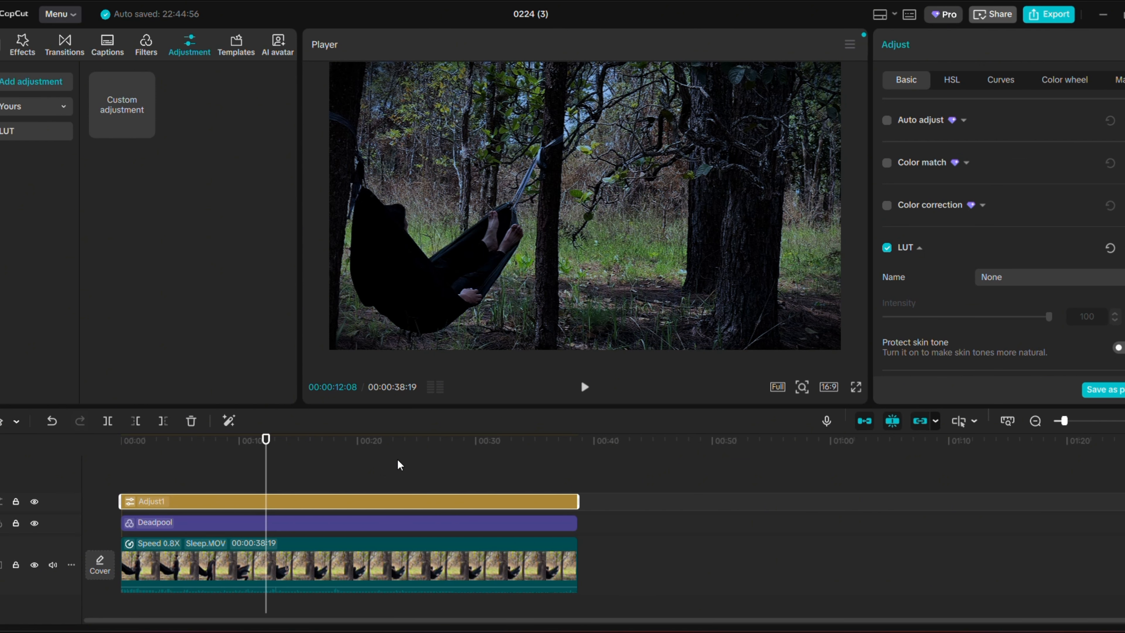
Preview more of the graded video and add the Dunkirk filter at the start of the timeline, above the Adjust1 layer
left_click(585, 387)
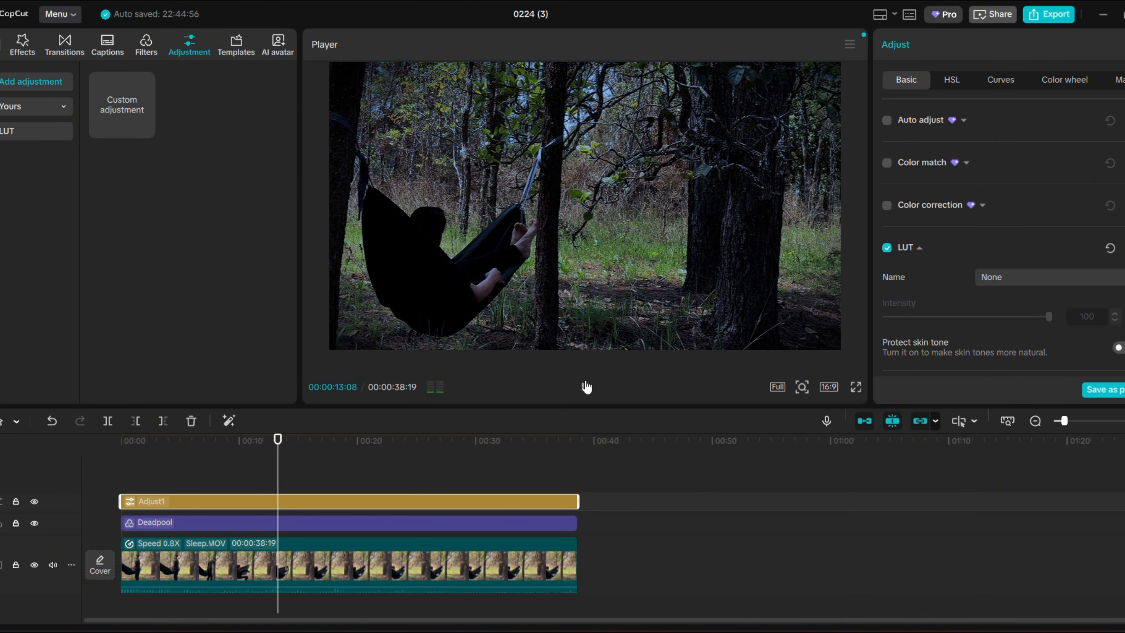
left_click(585, 387)
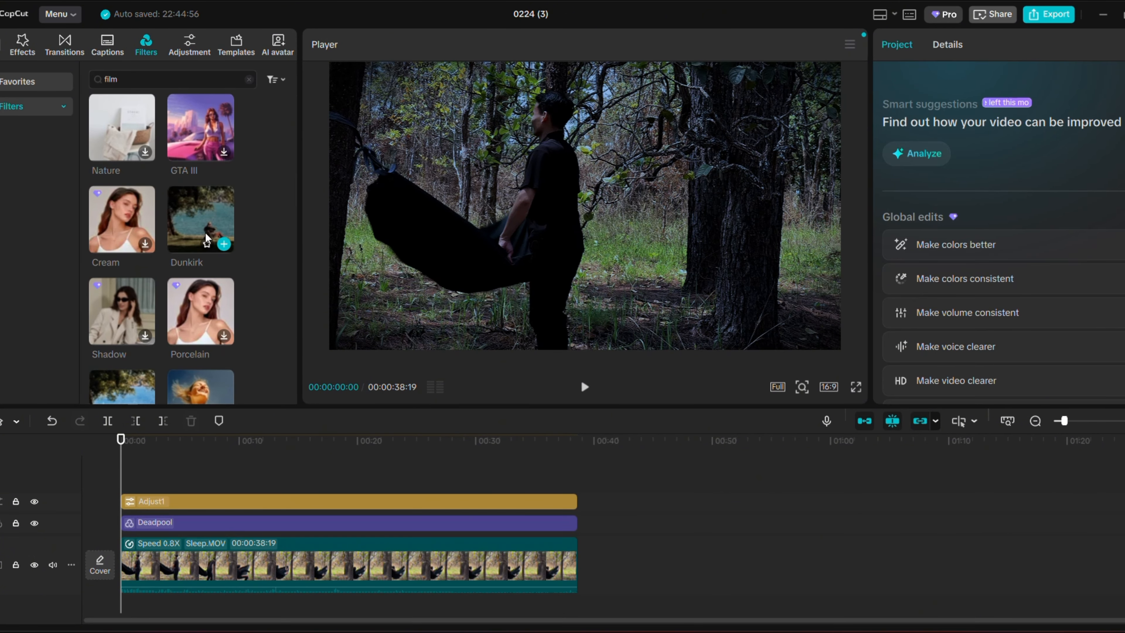
left_click(224, 244)
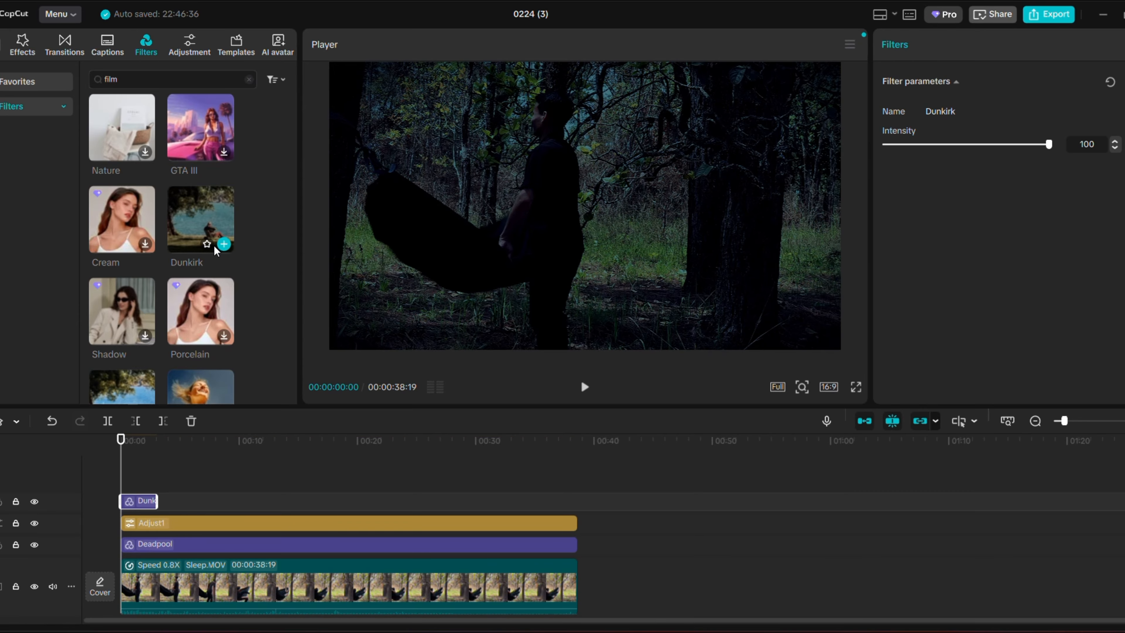